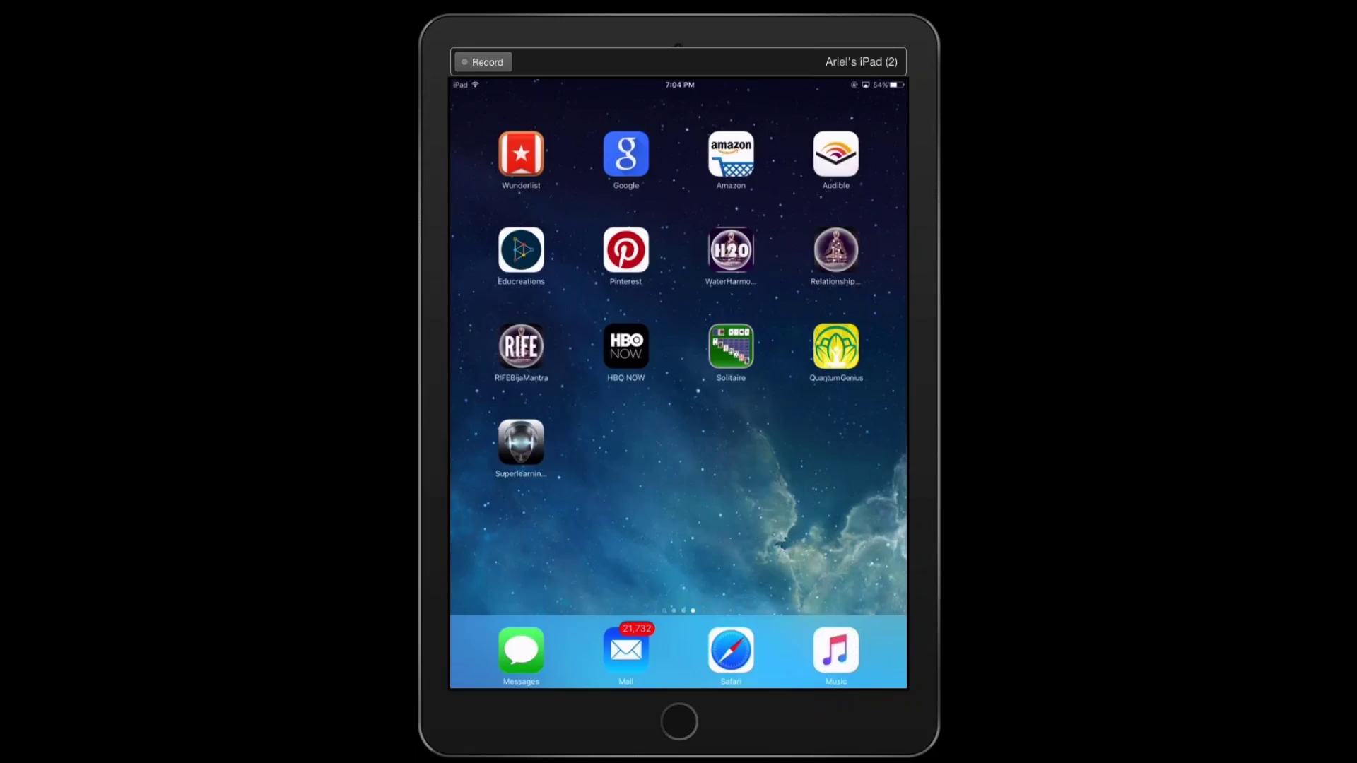
# Step: Launch the QuantumGenius app from the iPad home screen to reach the User Record form
pyautogui.click(836, 347)
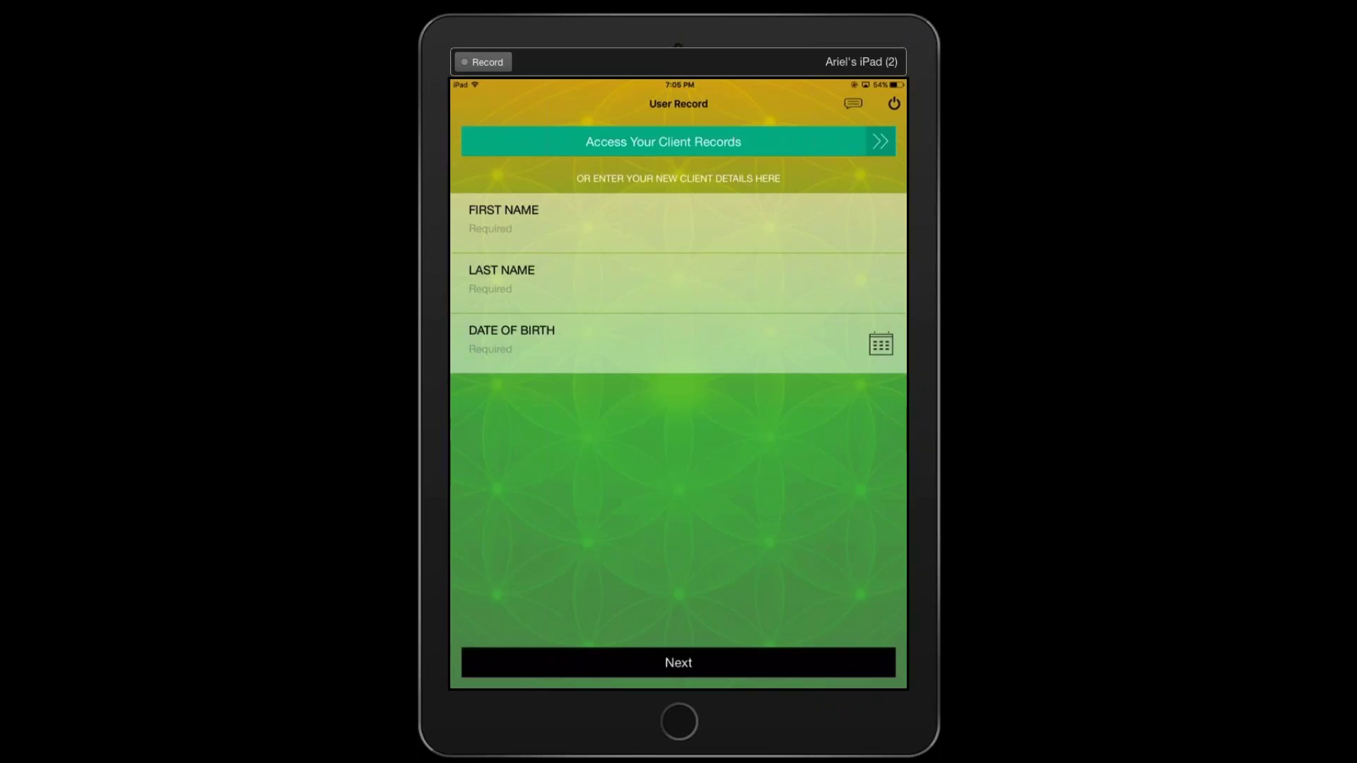
pyautogui.click(491, 229)
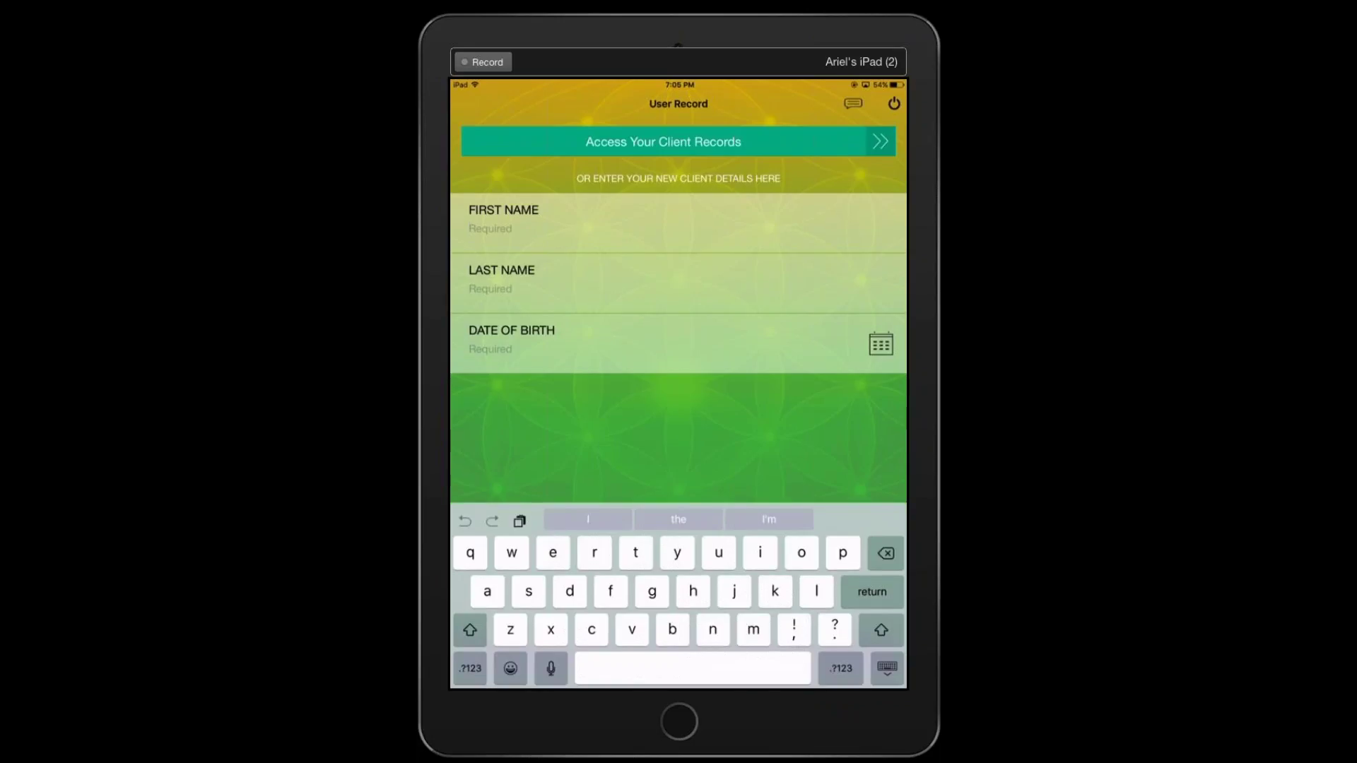
pyautogui.write('Susa')
pyautogui.write('n')
pyautogui.press('Return')
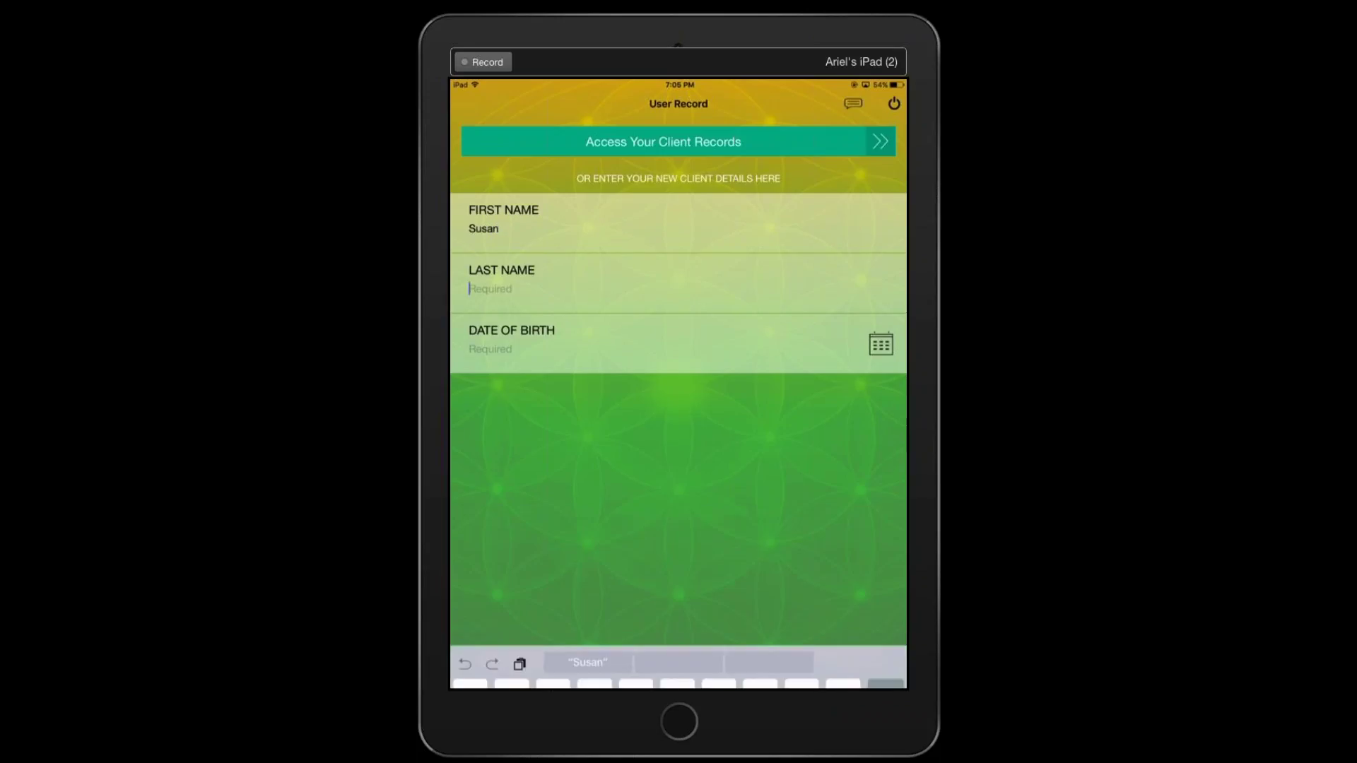
pyautogui.write('S')
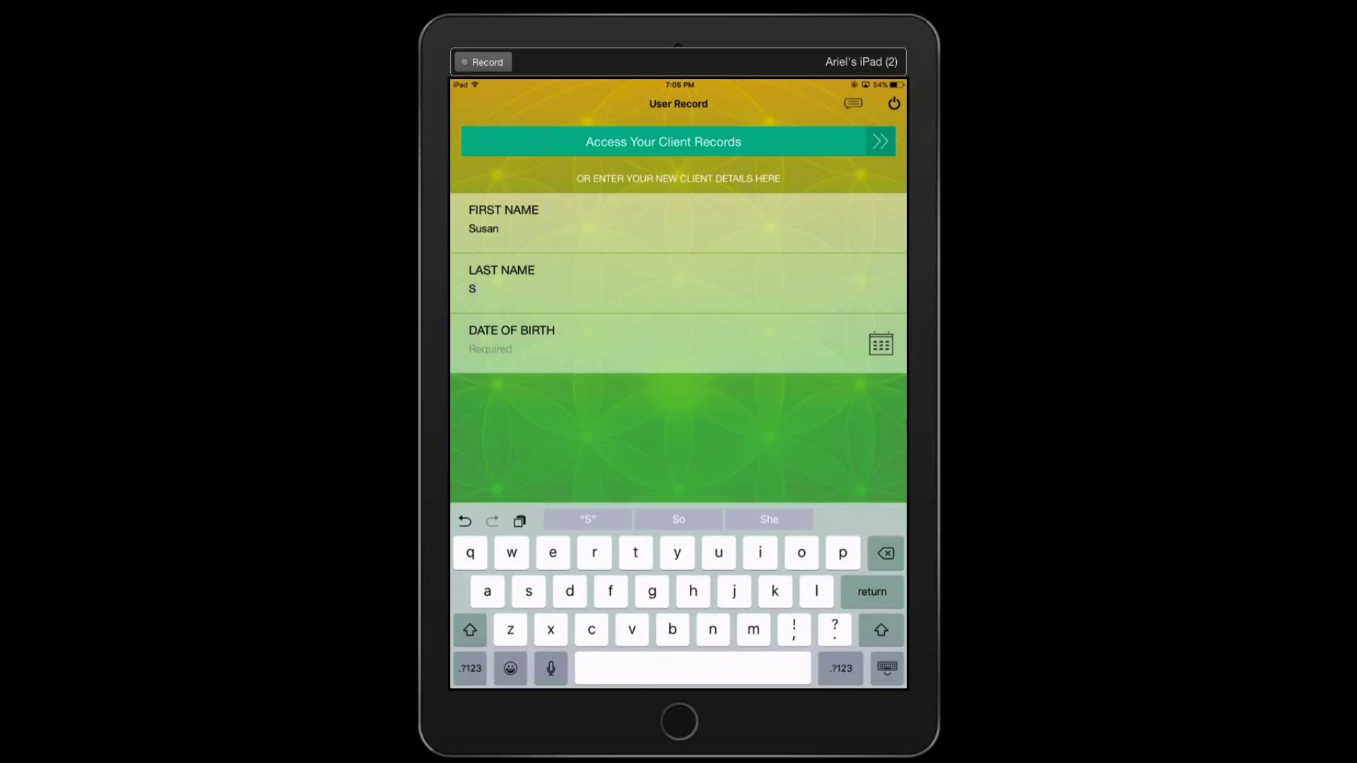
pyautogui.write('mith')
pyautogui.press('Return')
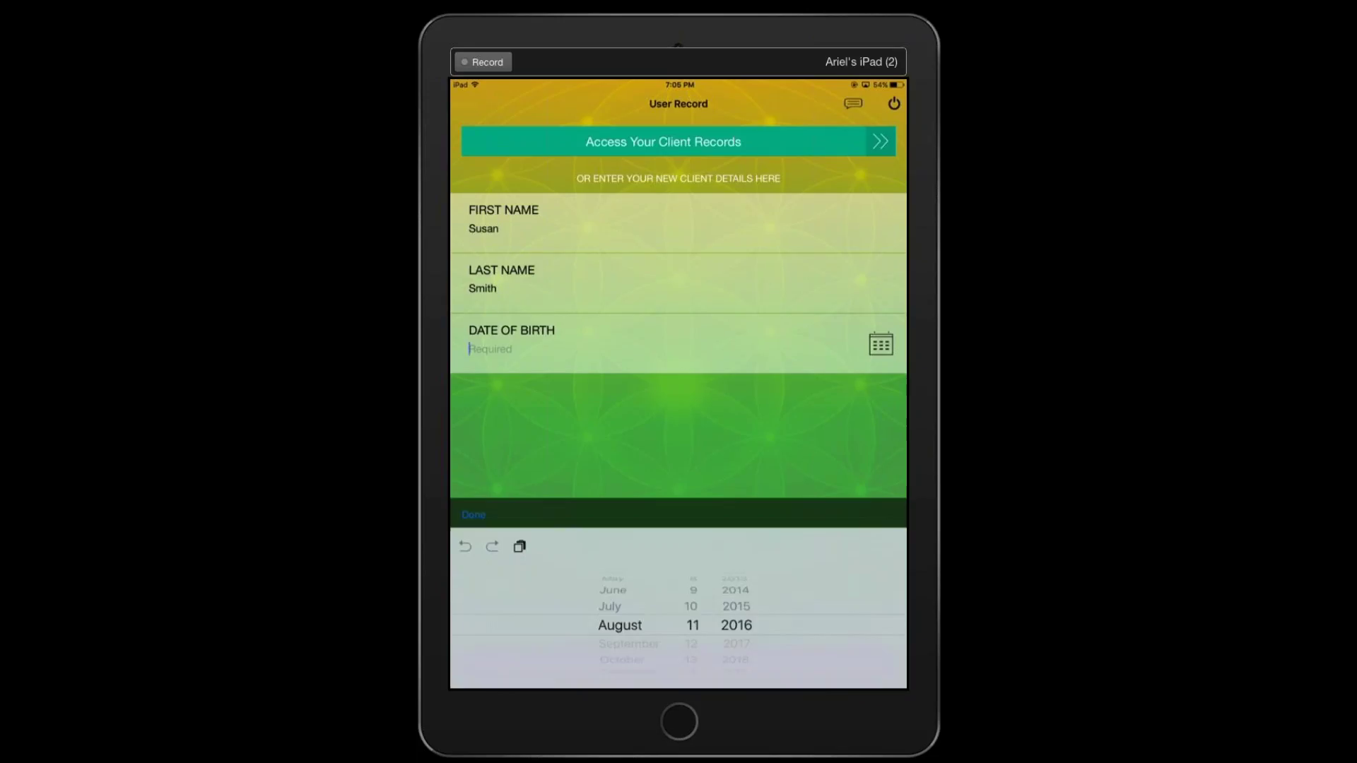
pyautogui.scroll(4, 619, 625)
pyautogui.scroll(15, 737, 625)
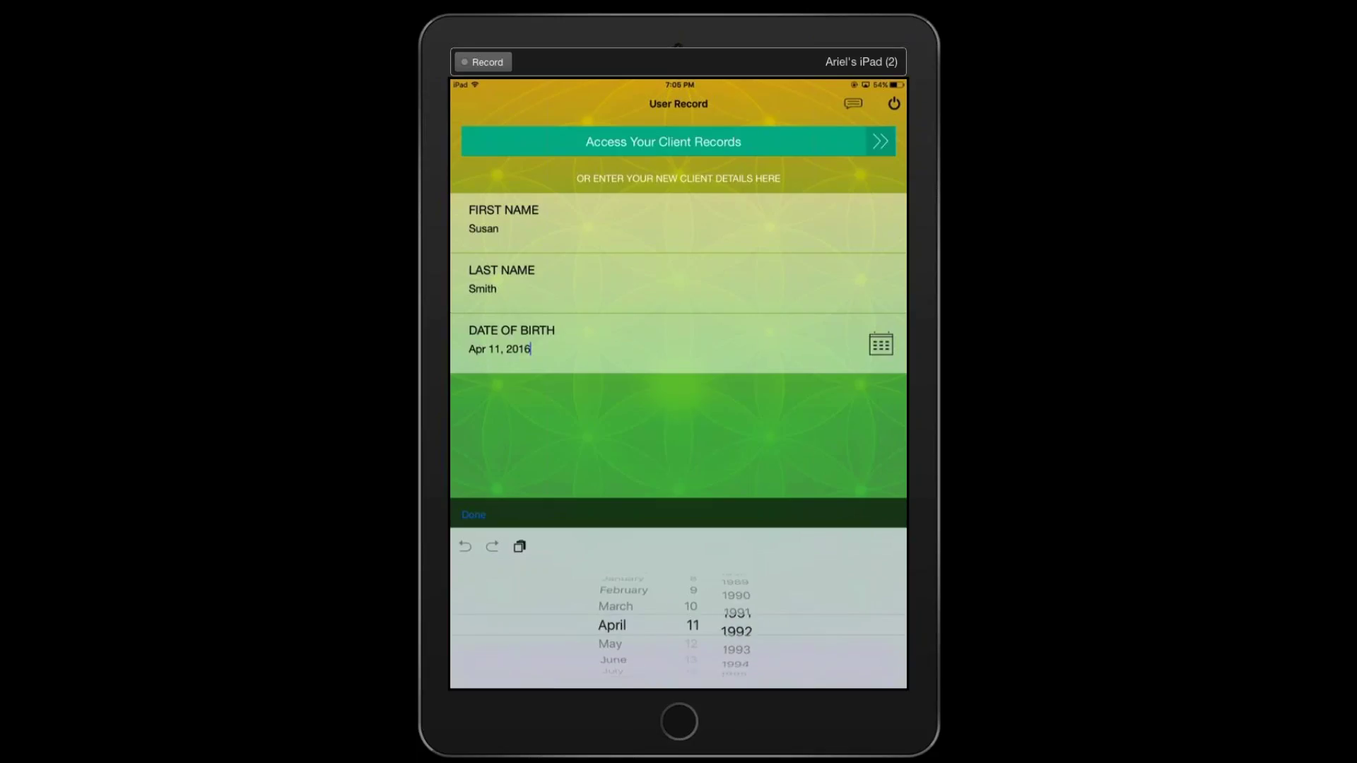
pyautogui.scroll(10, 737, 624)
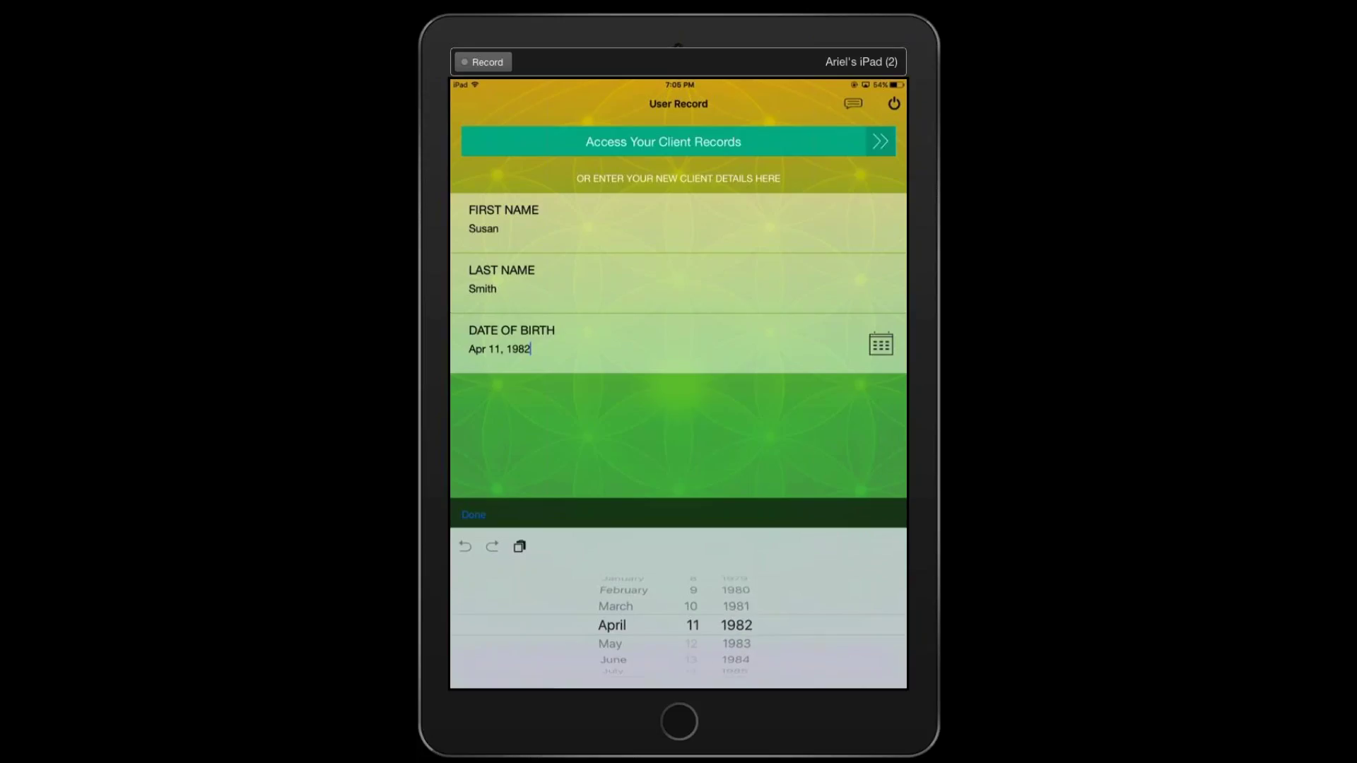
pyautogui.scroll(7, 736, 625)
pyautogui.scroll(-1, 737, 625)
pyautogui.click(474, 515)
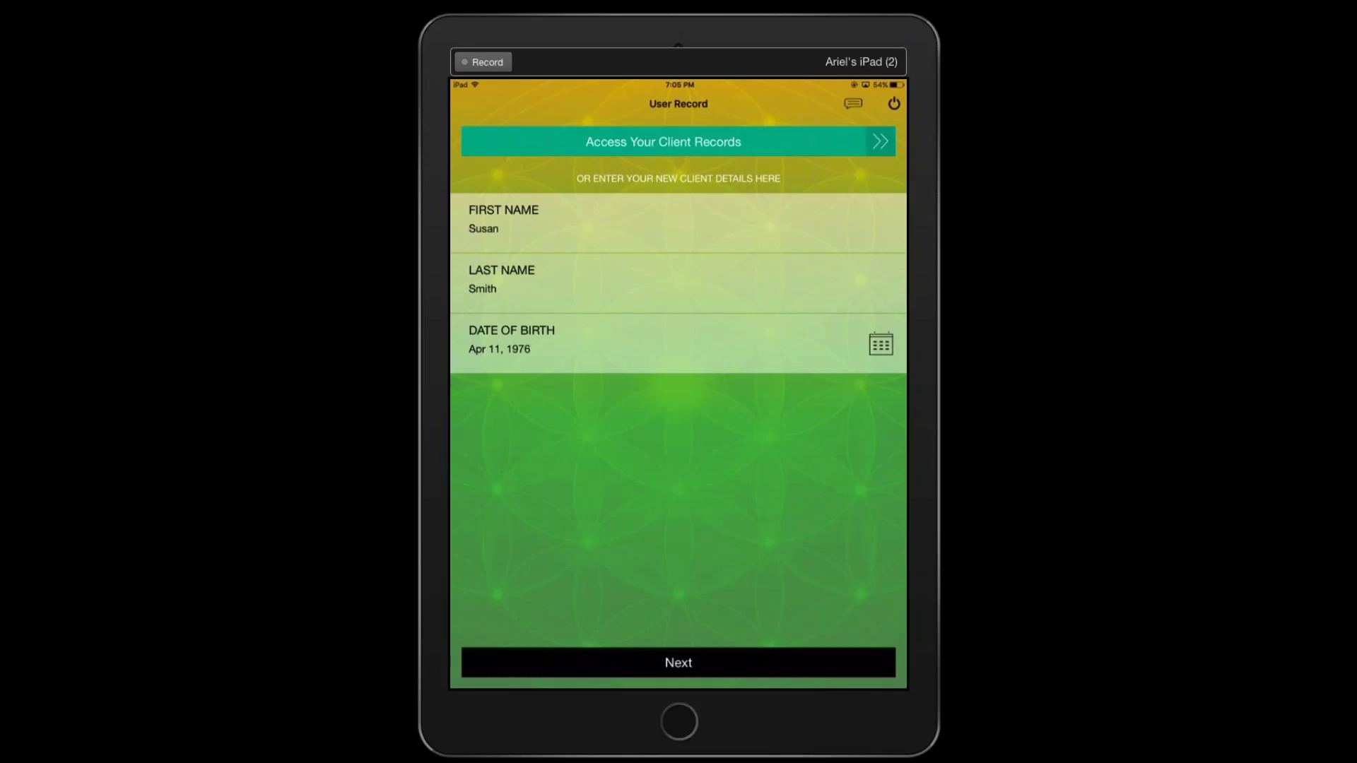
# Step: Continue to Identifying Wellness Markers and enter 'thyroid issues' as the client's focus issue
pyautogui.click(678, 662)
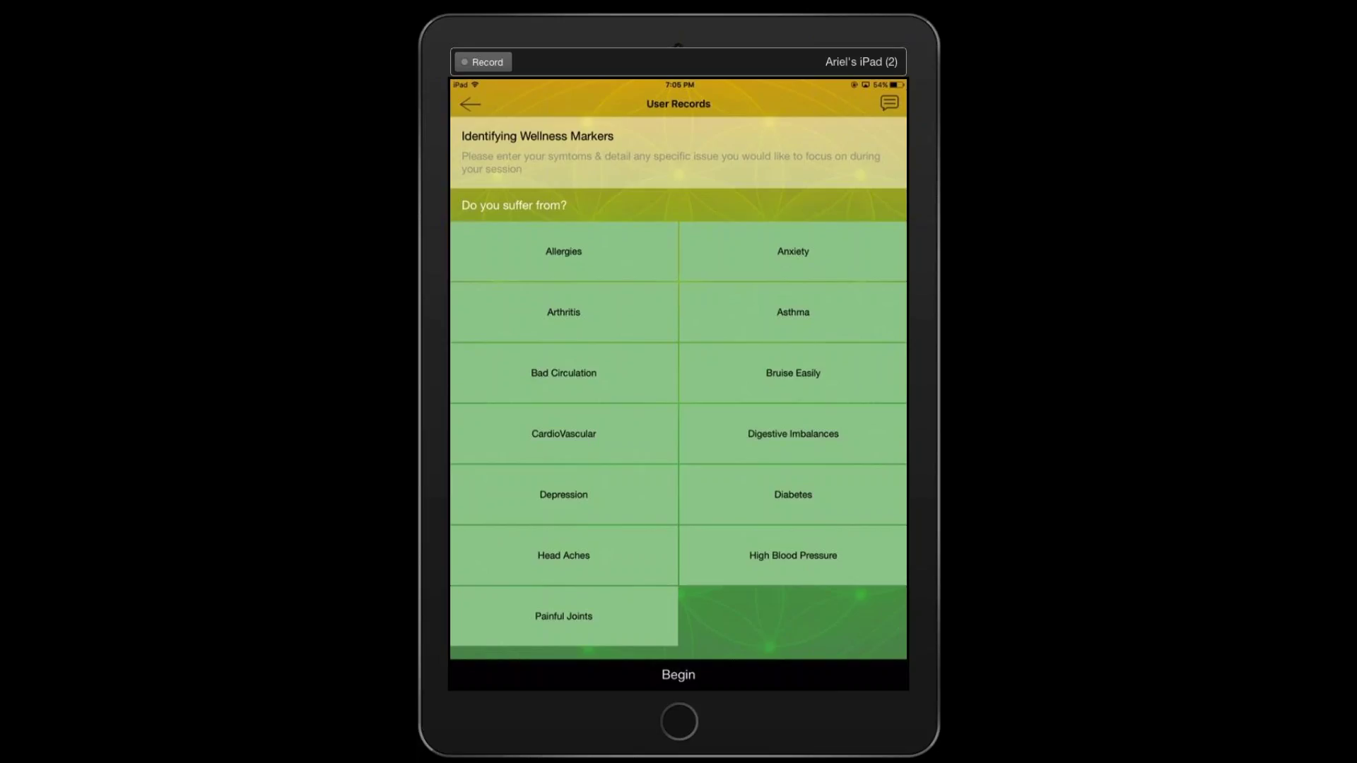
pyautogui.click(464, 157)
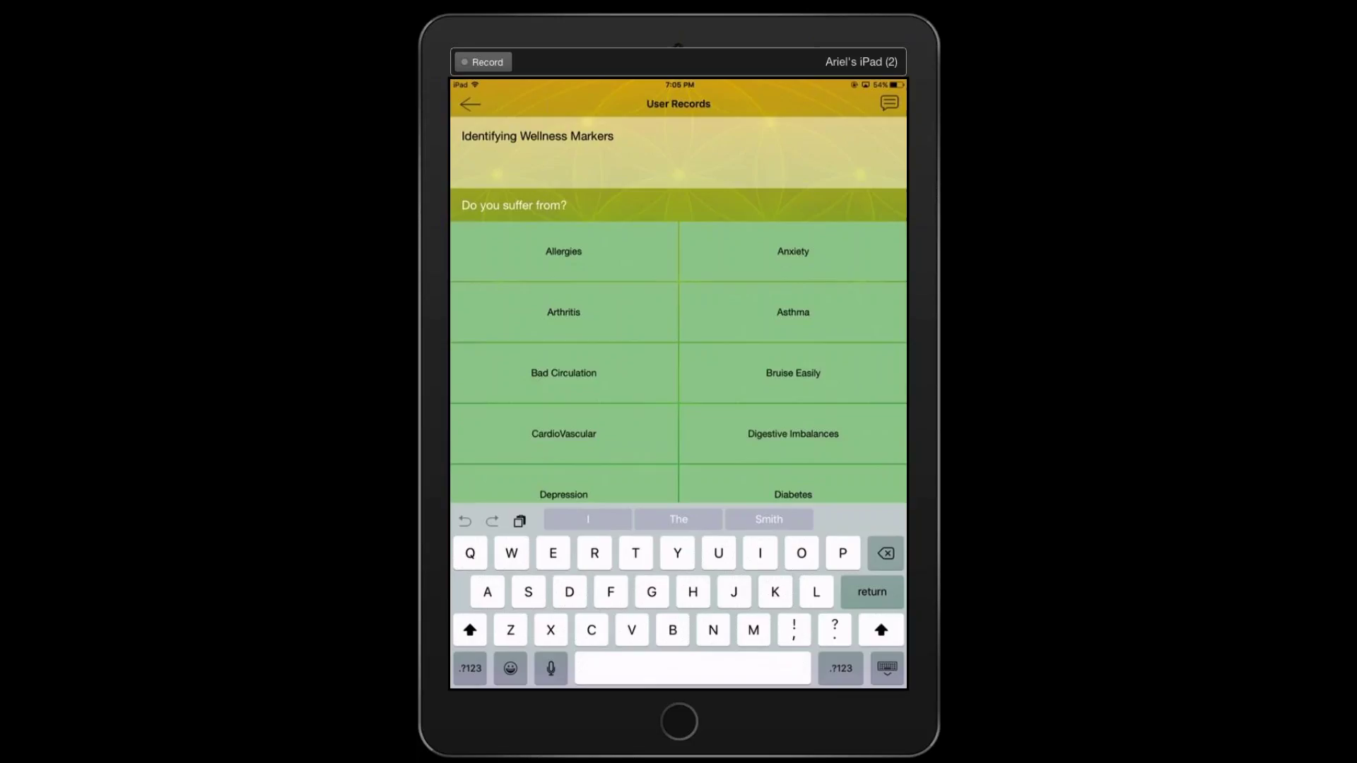
pyautogui.write('thr')
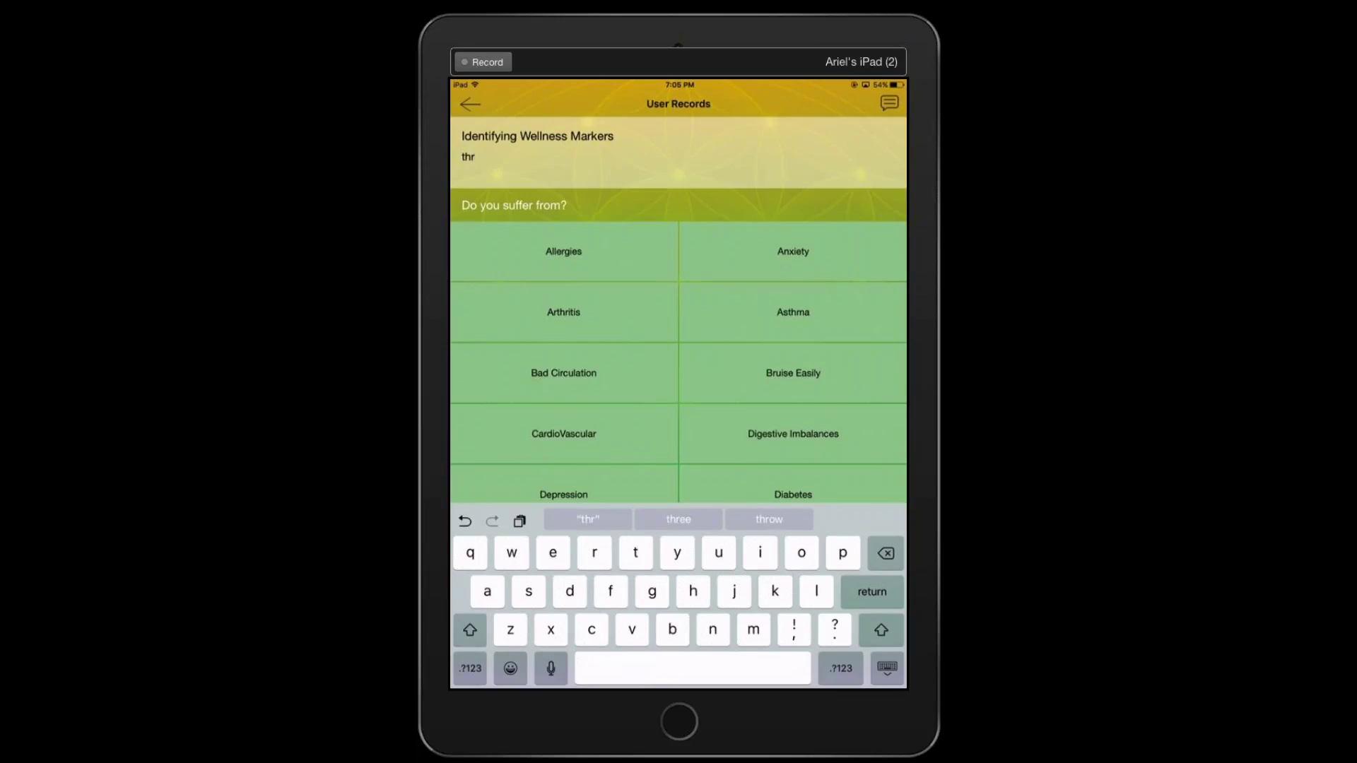
pyautogui.press('BackSpace')
pyautogui.write('yr')
pyautogui.write('oid isdu')
pyautogui.press('BackSpace')
pyautogui.press('BackSpace')
pyautogui.write('sues')
pyautogui.click(888, 668)
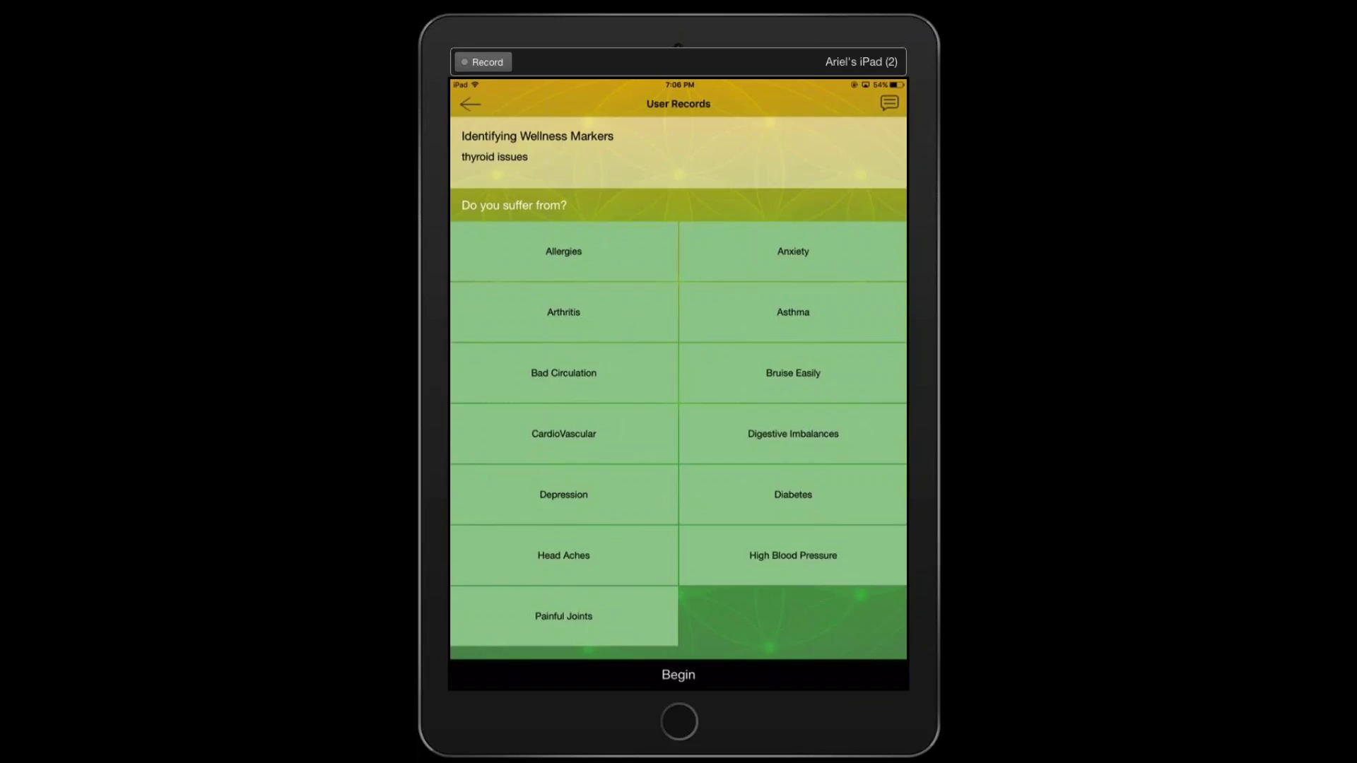
# Step: Mark Anxiety, Head Aches and High Blood Pressure, then save the client and confirm the alert
pyautogui.click(792, 251)
pyautogui.click(563, 555)
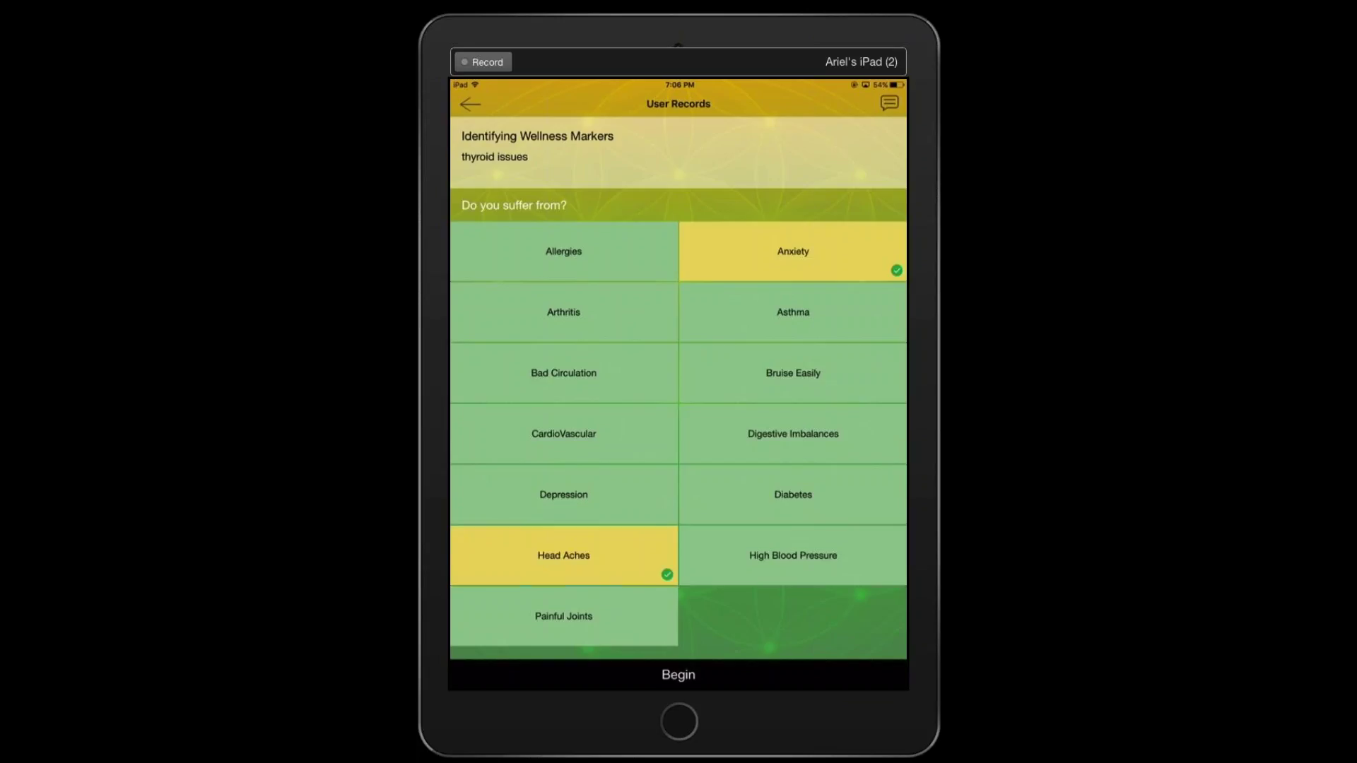
pyautogui.click(793, 555)
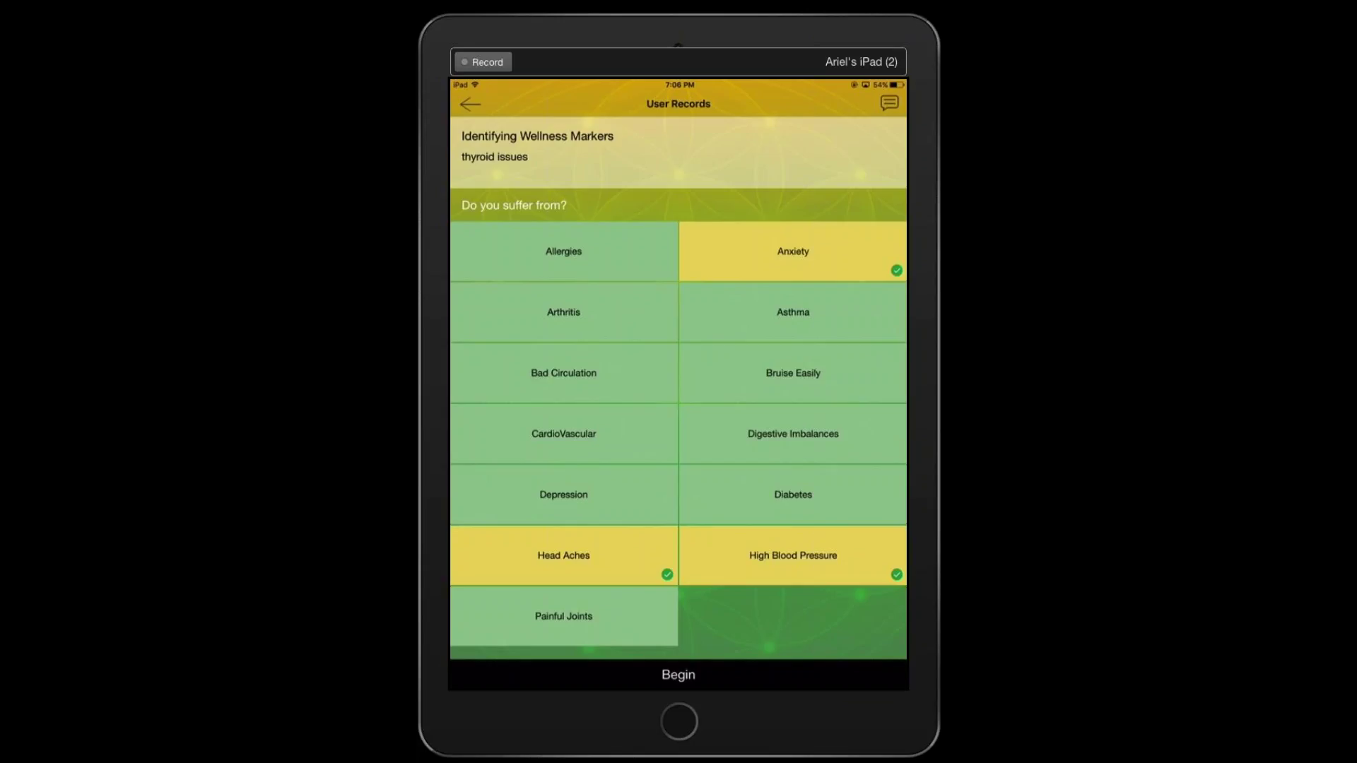
pyautogui.click(678, 675)
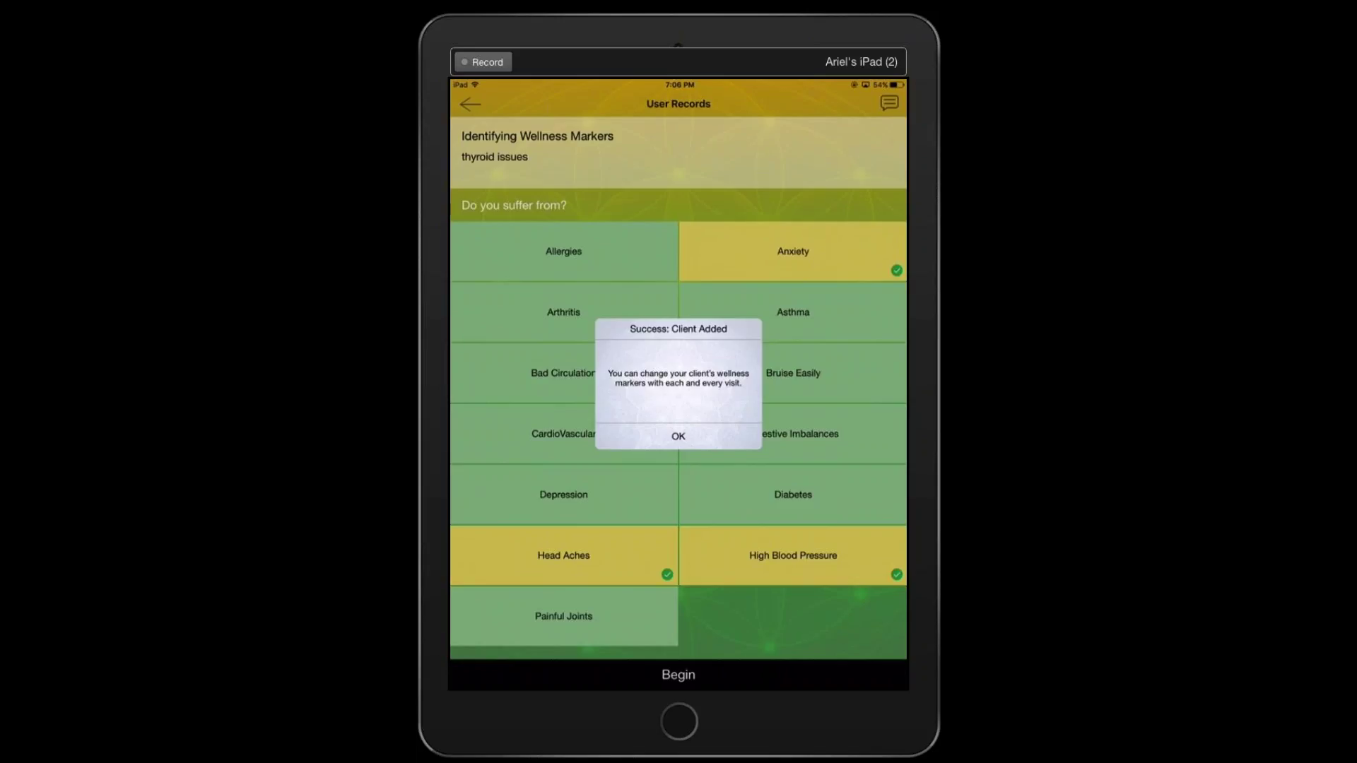
pyautogui.click(677, 436)
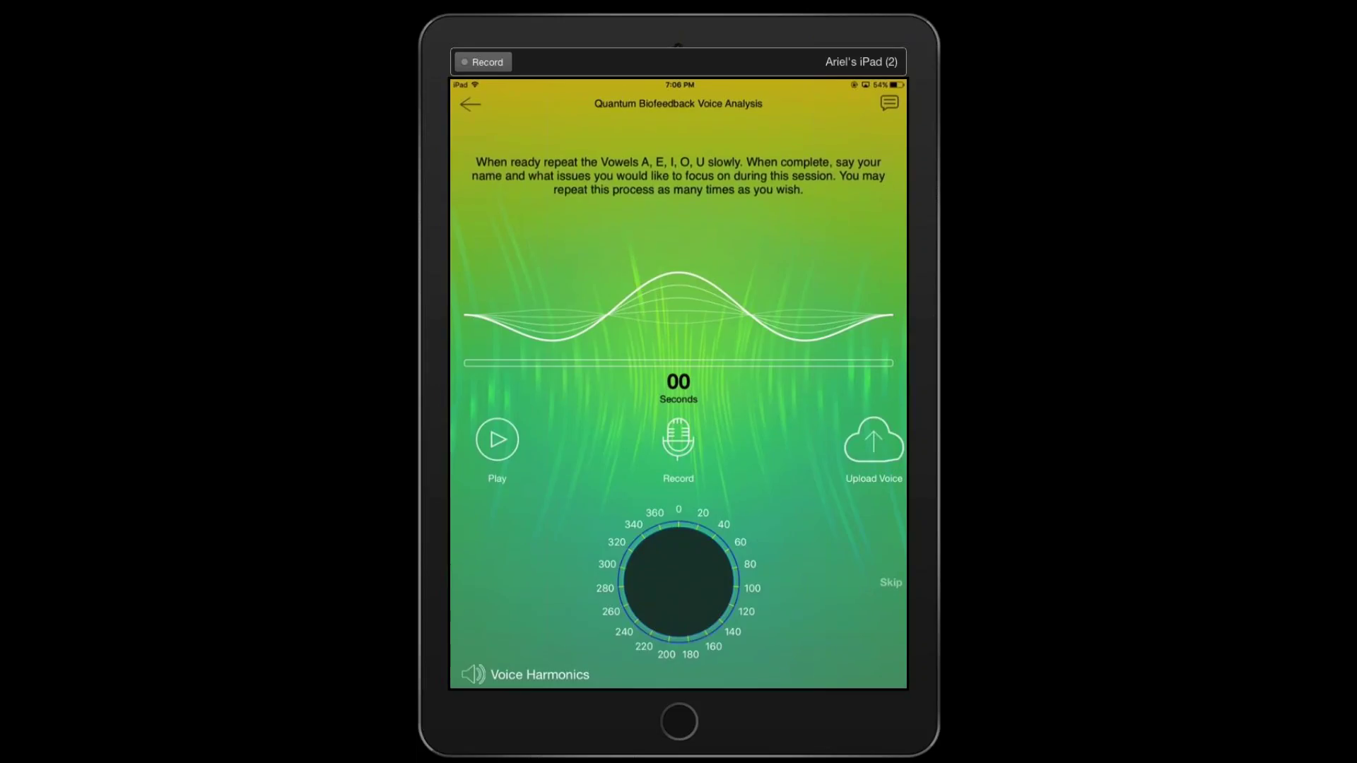
# Step: Record a 15-second voice sample of the client on the Voice Analysis screen
pyautogui.click(678, 440)
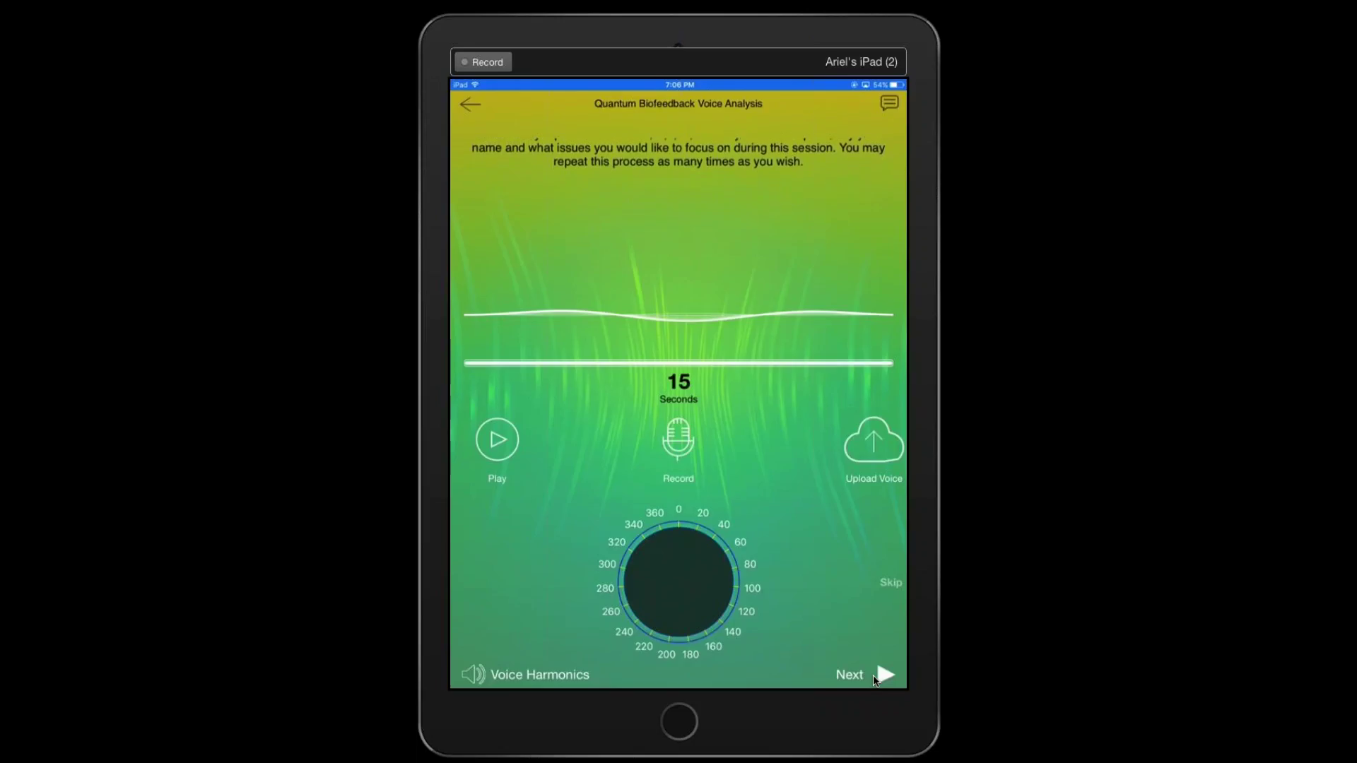
# Step: Analyze the recorded voice and continue past the Voice Algorithms Complete alert
pyautogui.click(873, 676)
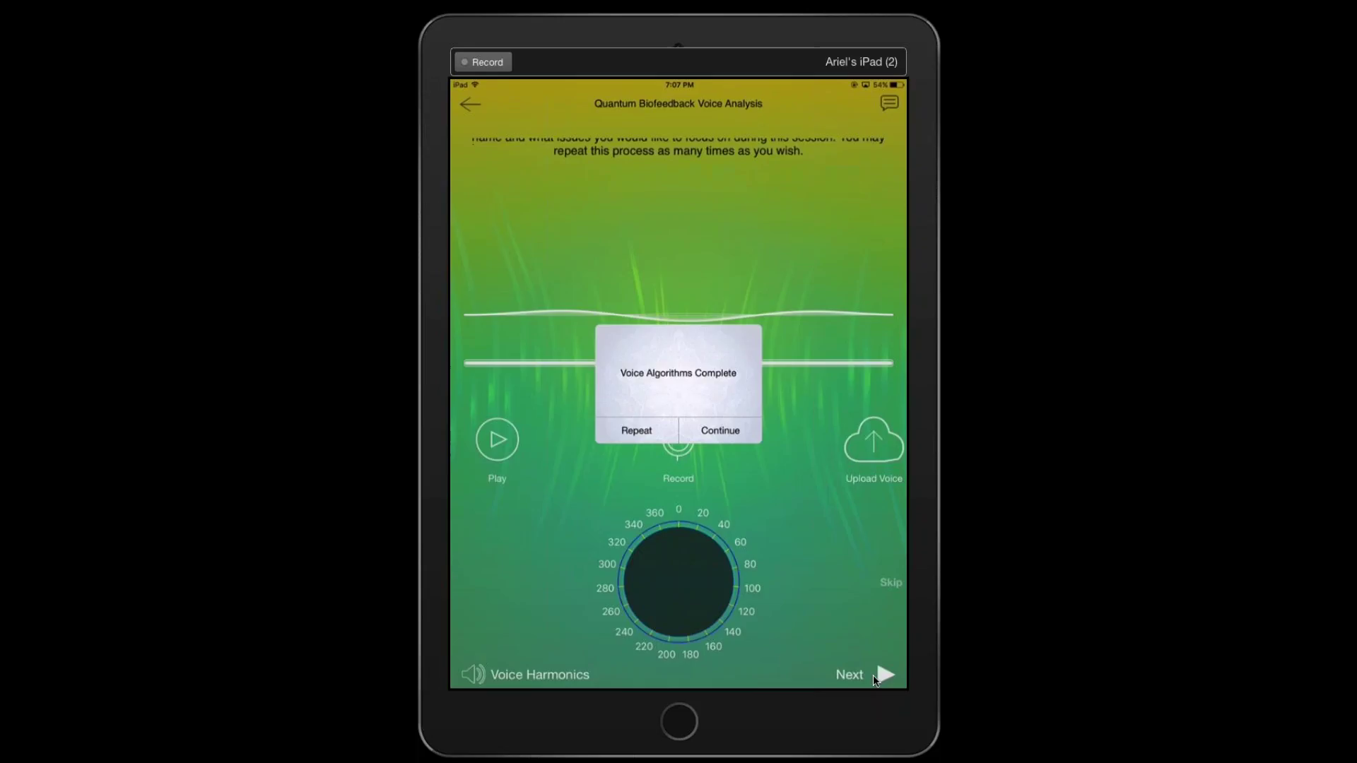
pyautogui.click(875, 680)
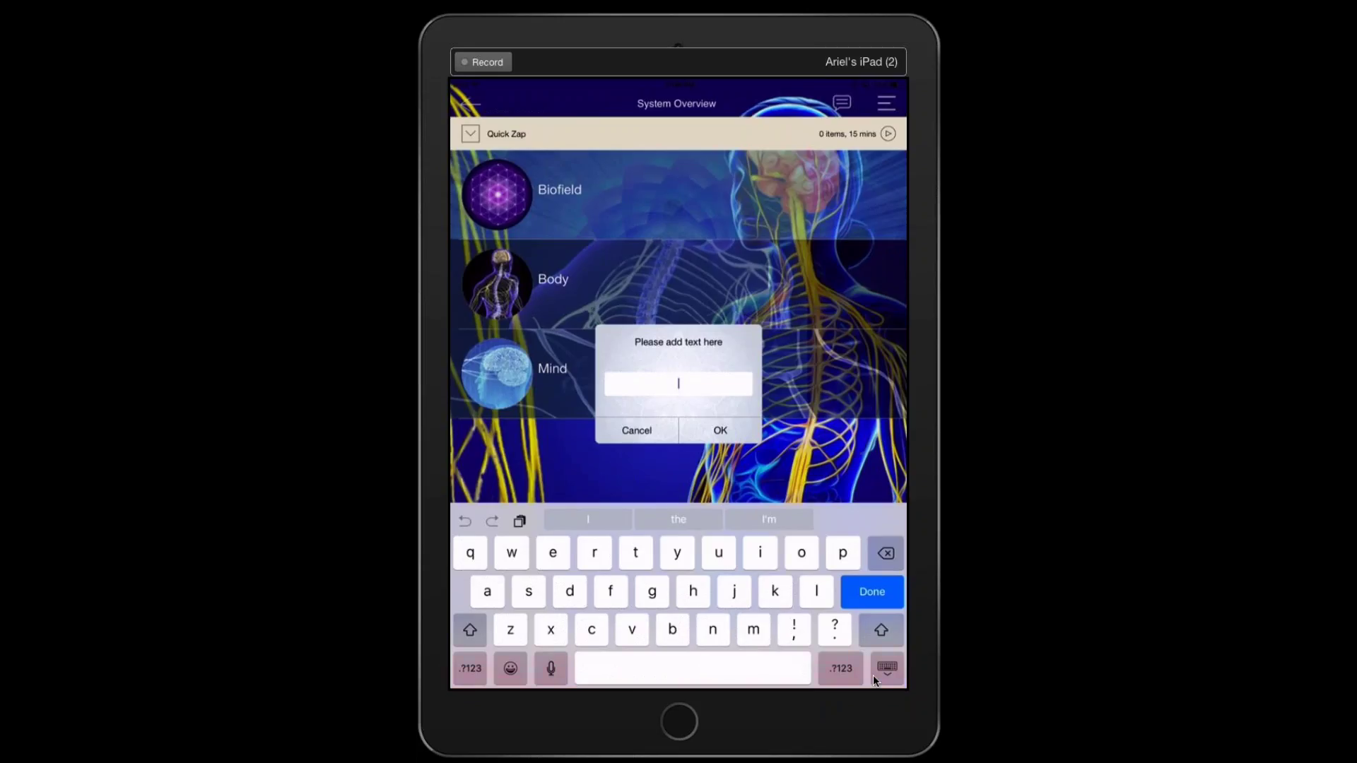
# Step: Enter 'perfect health' as the energetic signature text and confirm it
pyautogui.write('perfect')
pyautogui.write(' h')
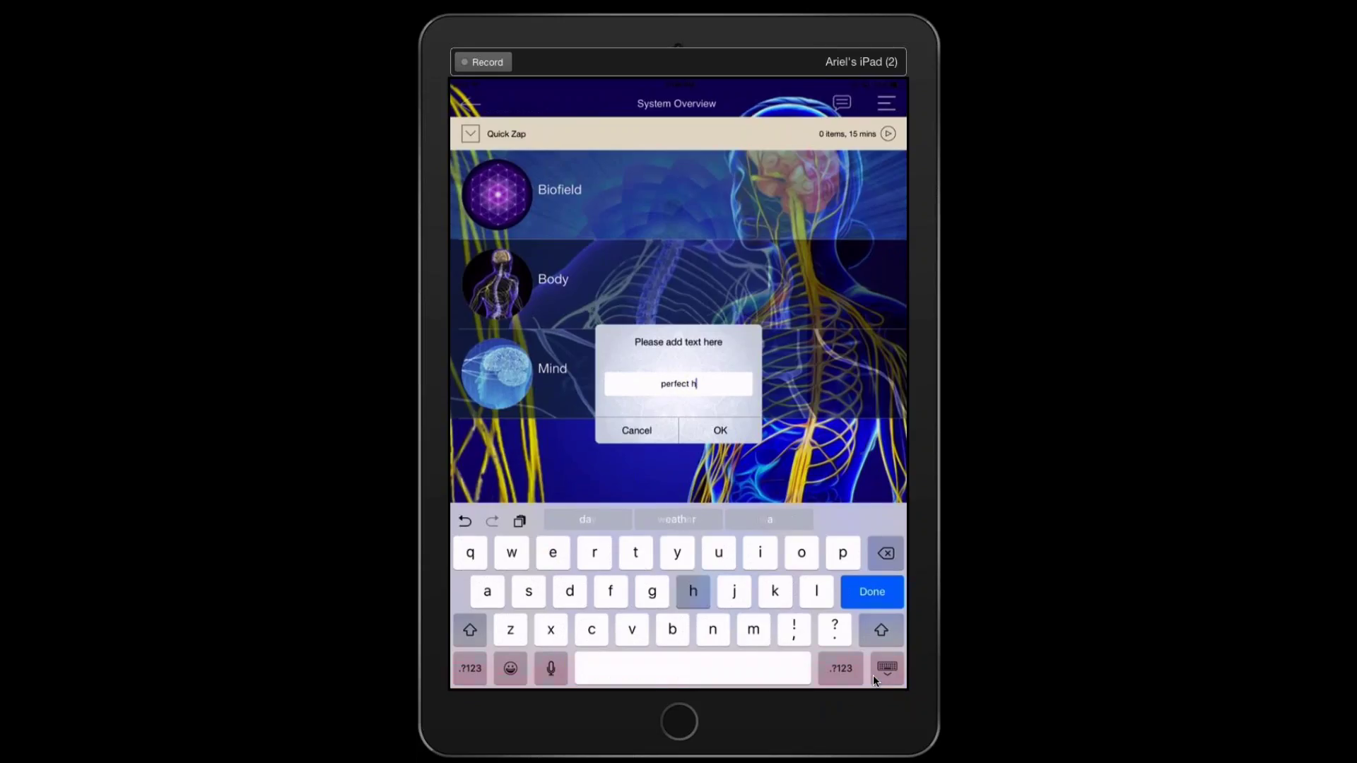
pyautogui.write('ealth')
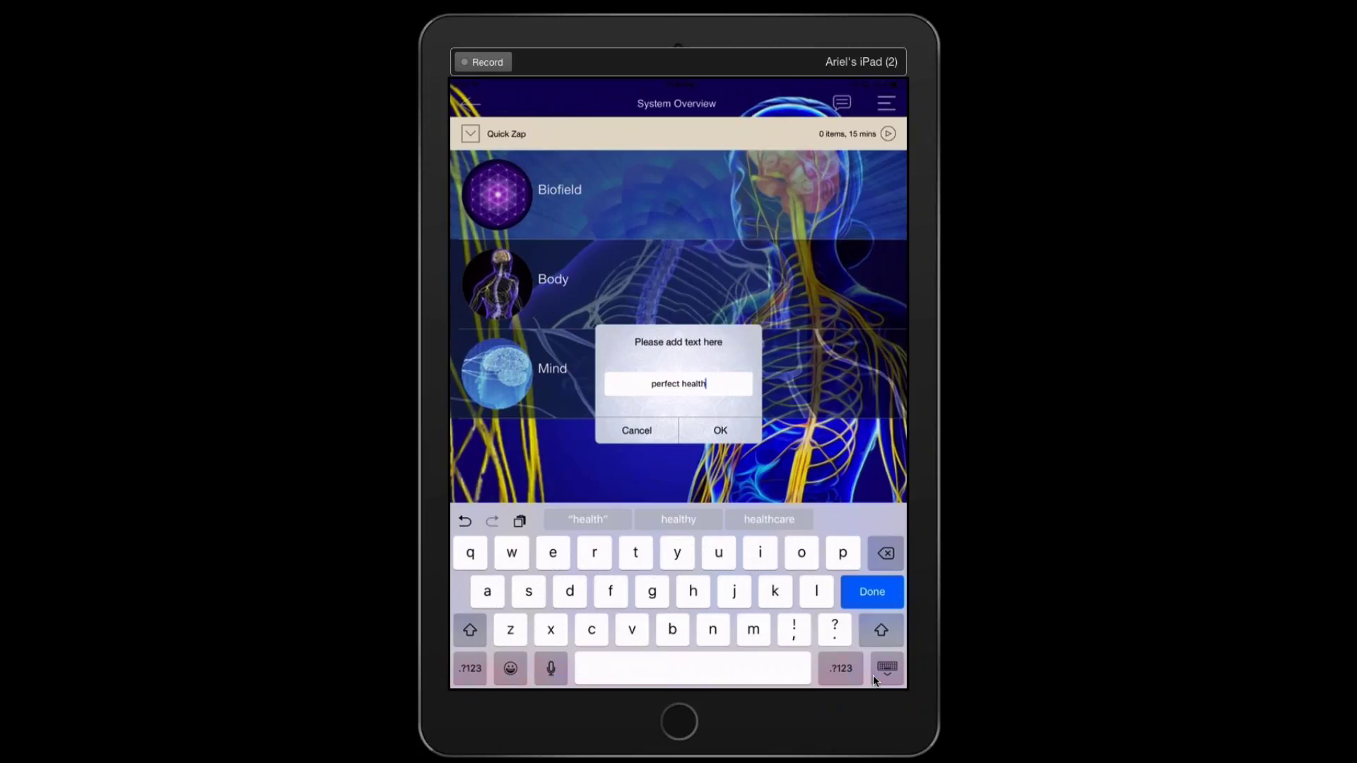
pyautogui.click(873, 678)
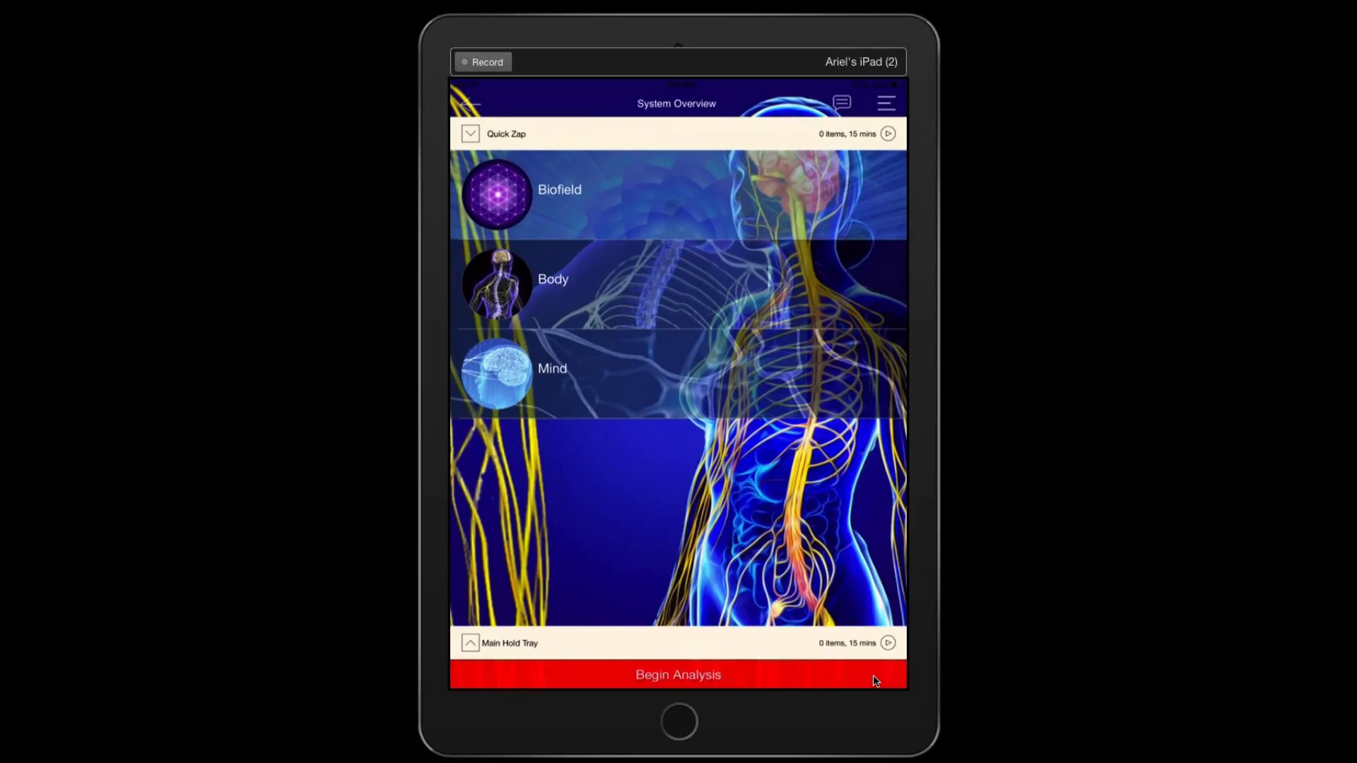
# Step: Run Begin Analysis on the System Overview to load the Biofield, Body and Mind list
pyautogui.click(875, 681)
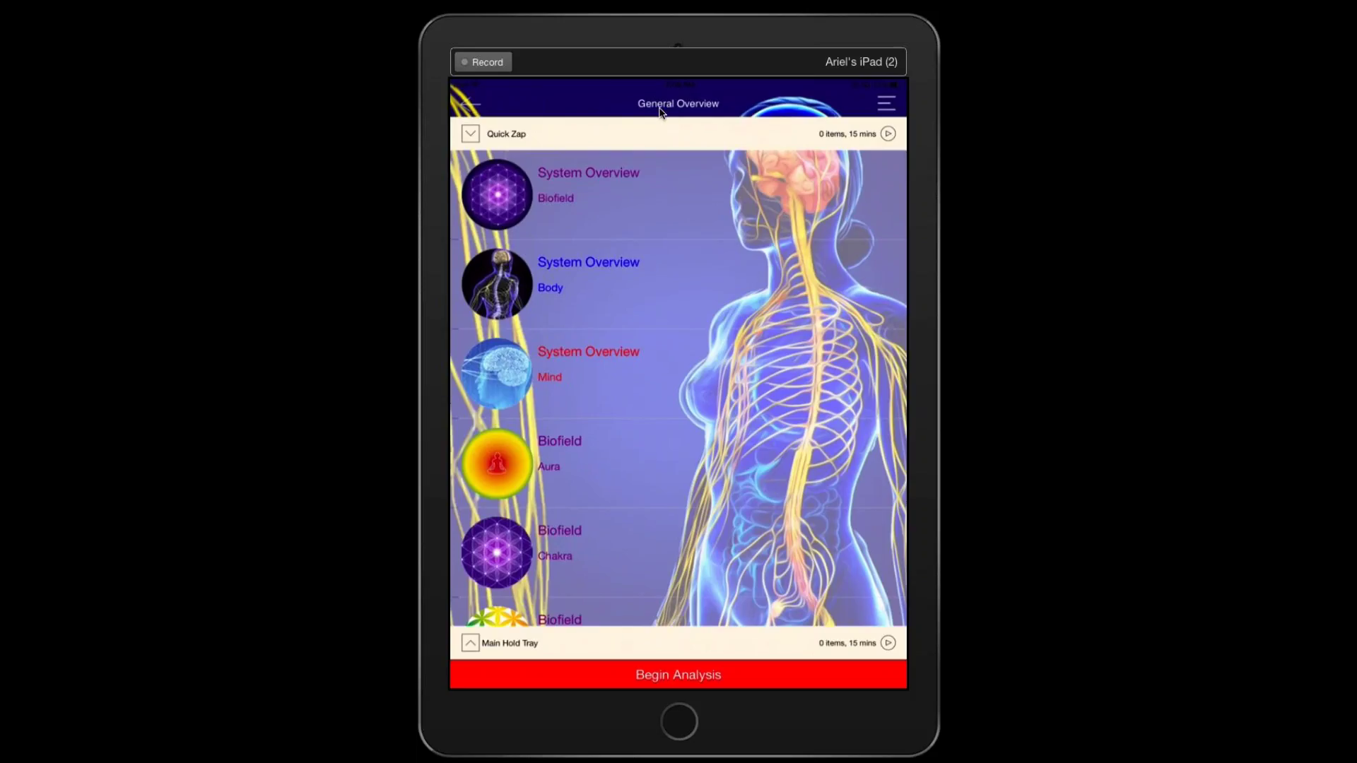
# Step: Run the full General Overview analysis and scroll through the scored results from GB11 at 777
pyautogui.click(680, 684)
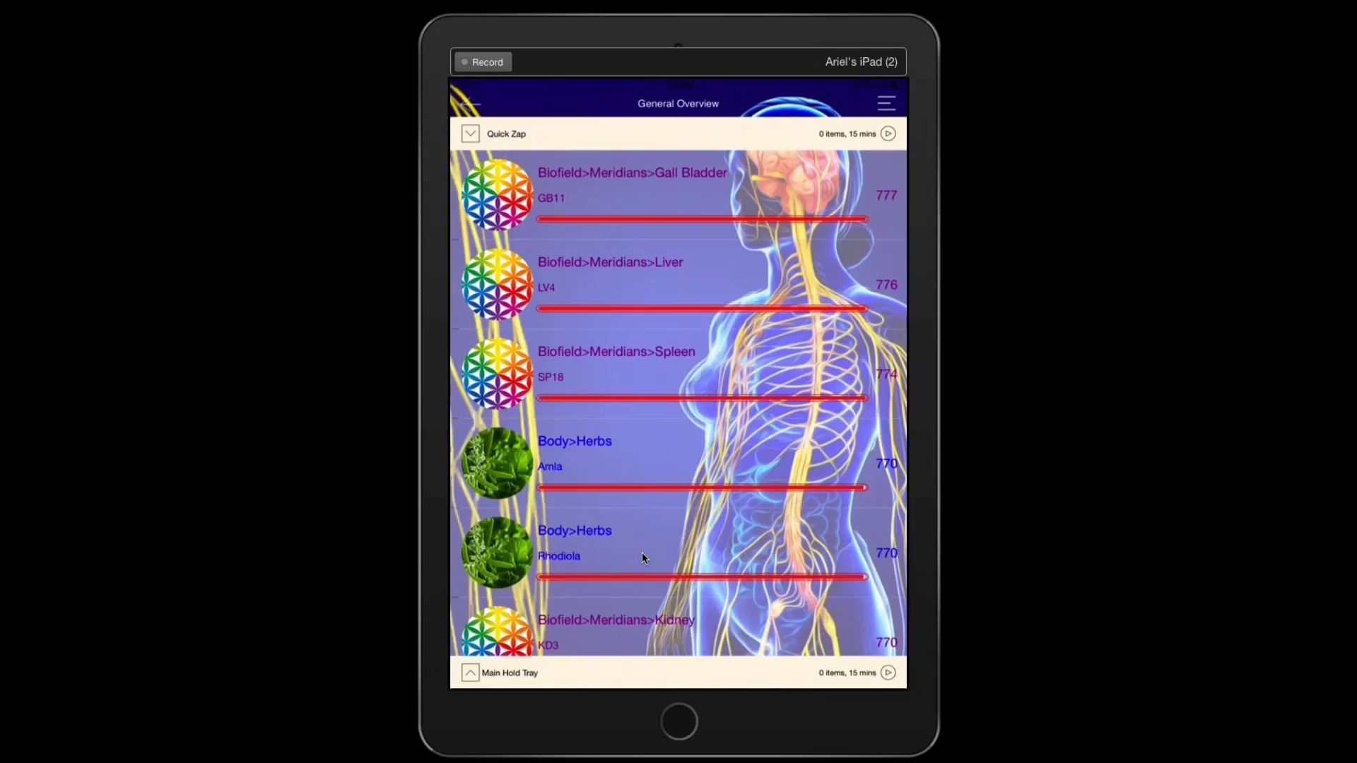
pyautogui.scroll(-4, 642, 557)
pyautogui.scroll(-2, 642, 554)
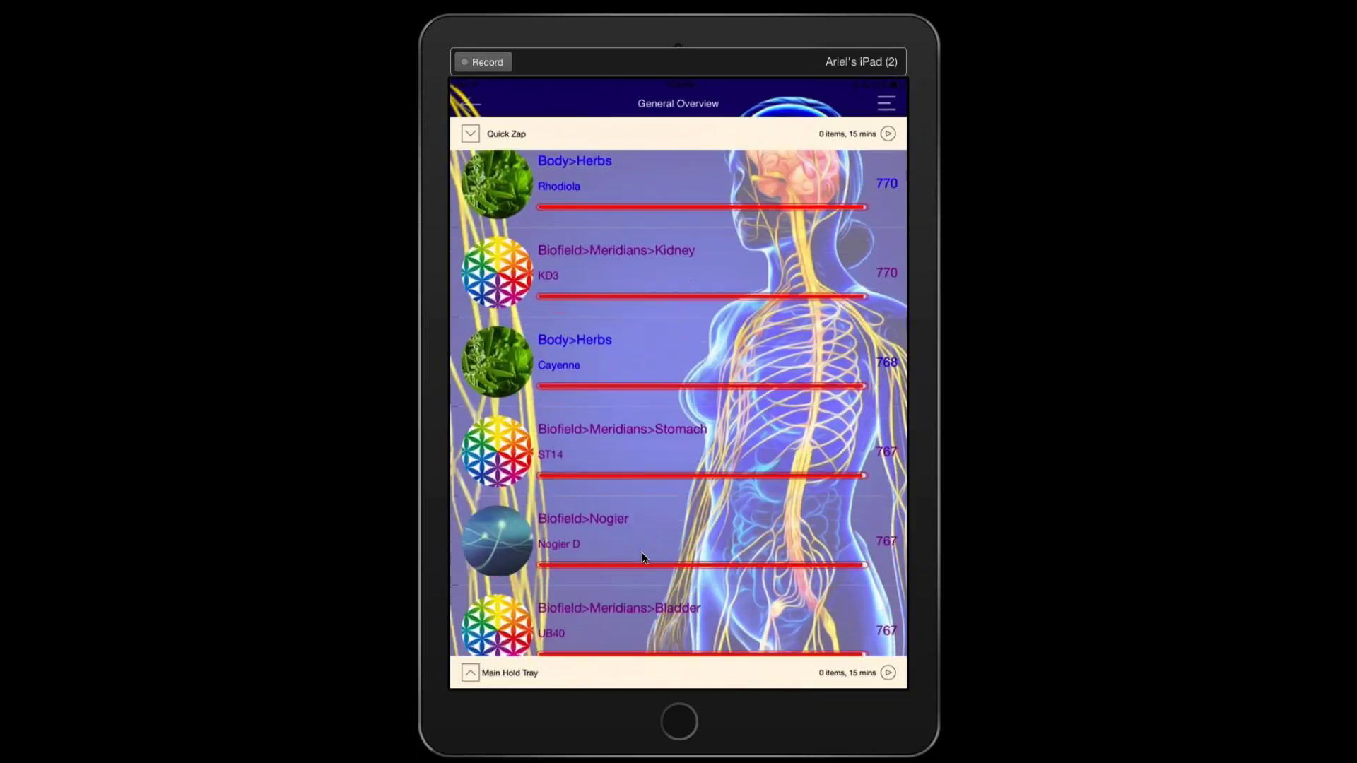
pyautogui.scroll(-3, 642, 553)
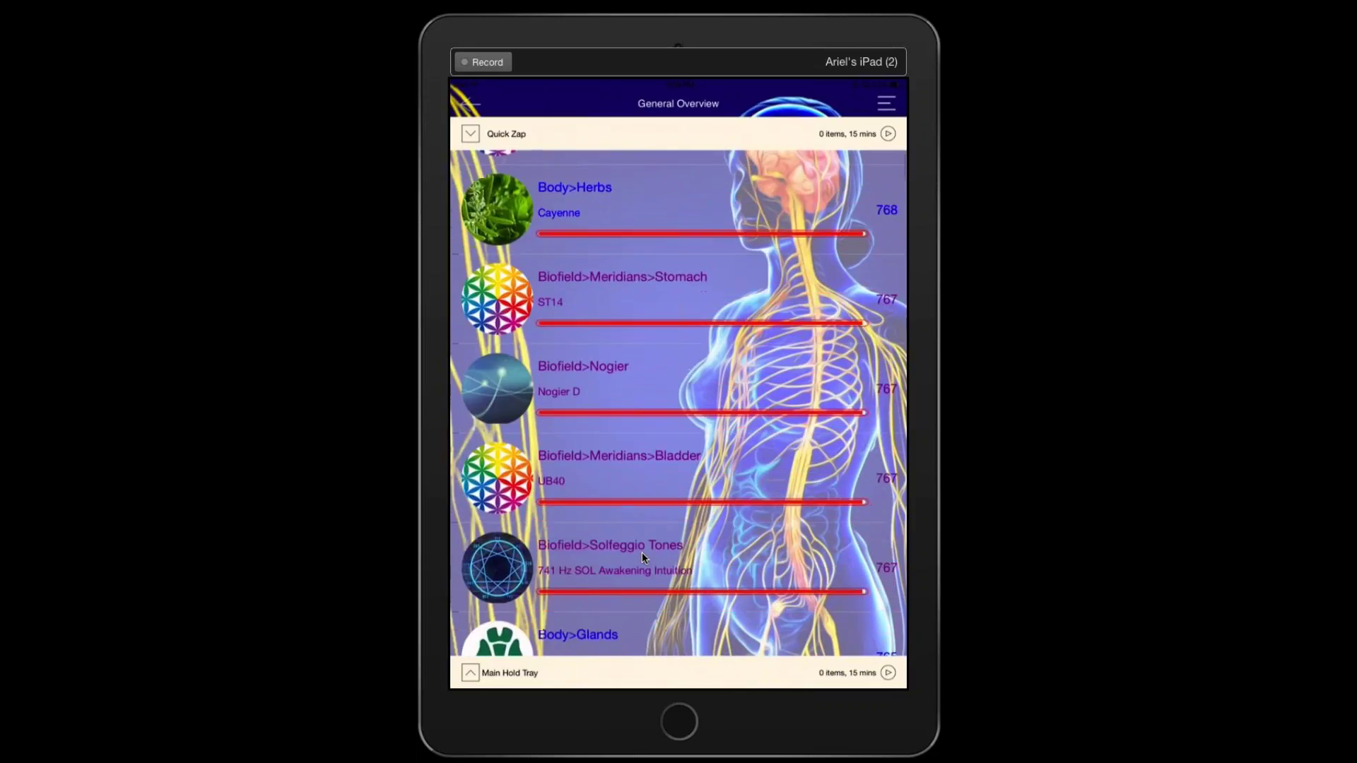
pyautogui.scroll(-1, 641, 557)
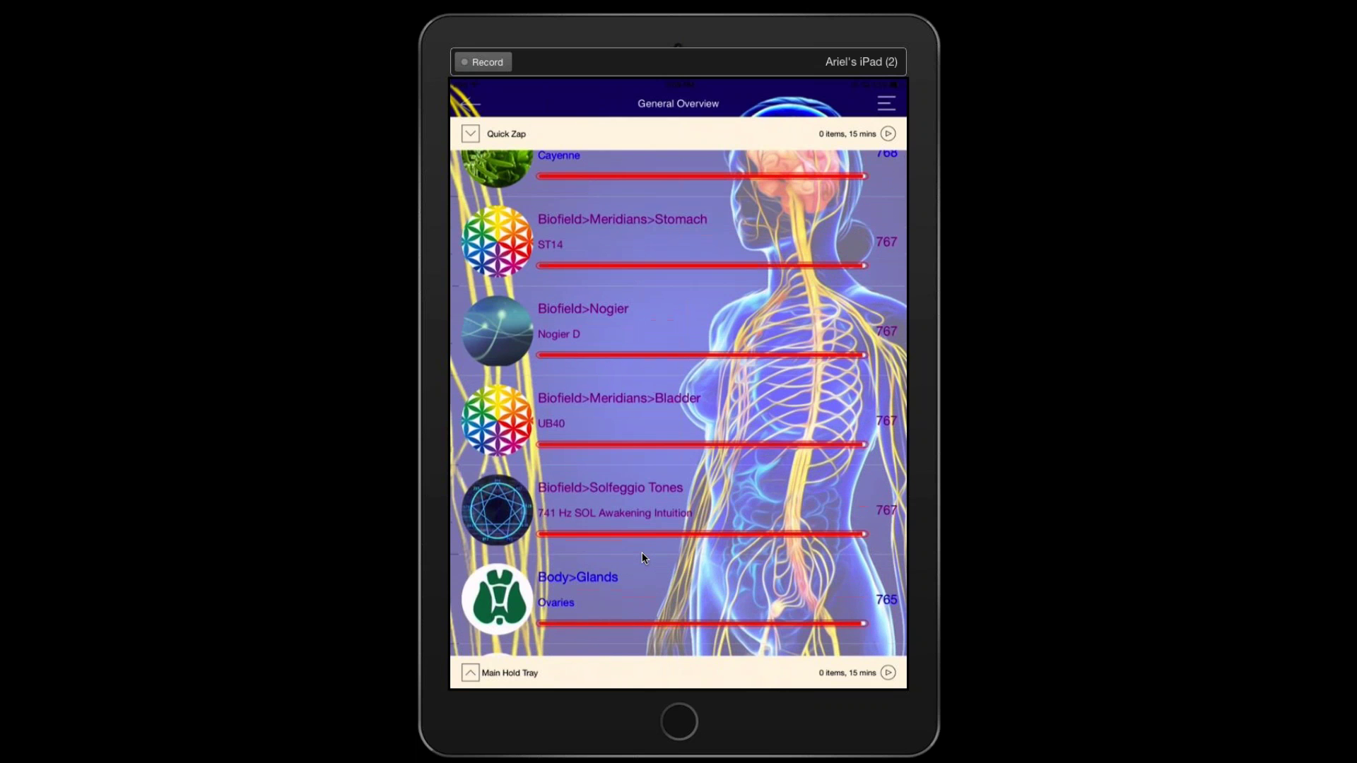
pyautogui.scroll(-10, 642, 557)
pyautogui.scroll(-20, 641, 553)
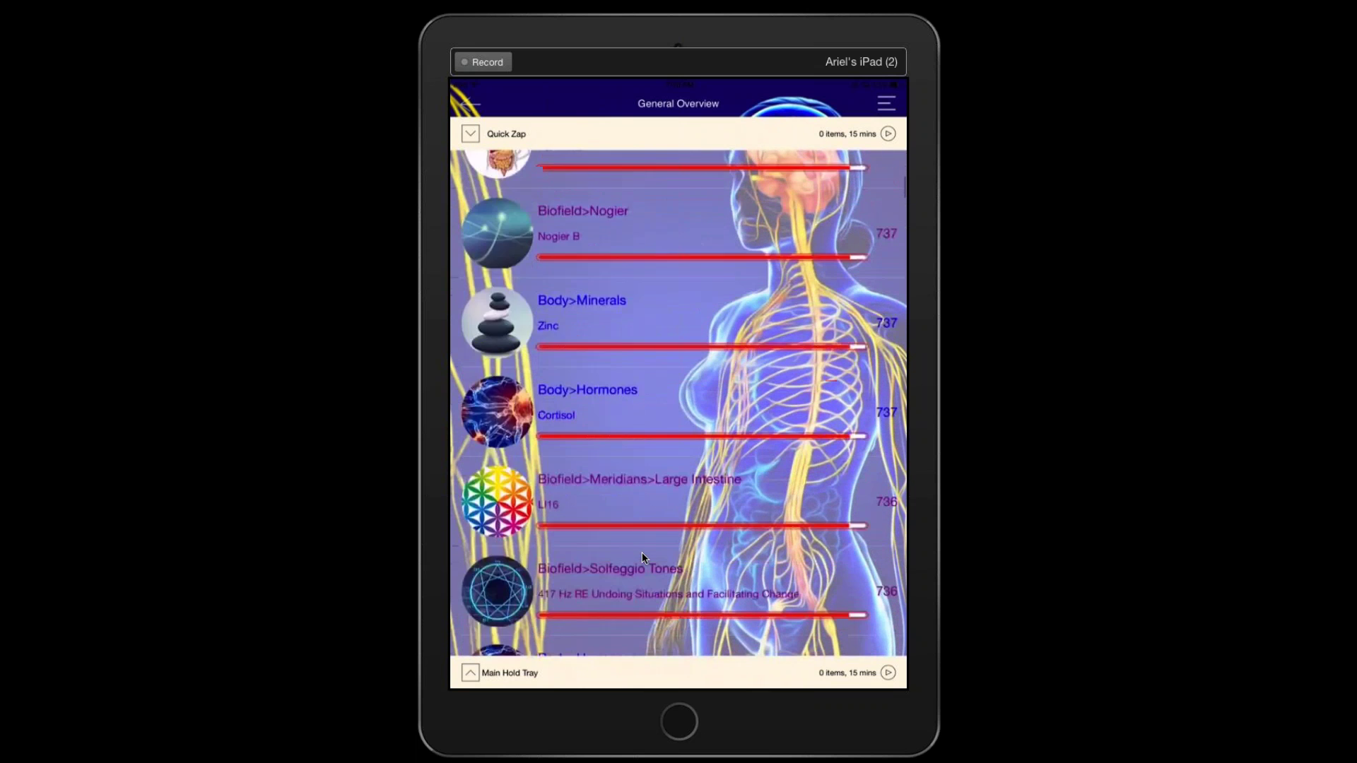
pyautogui.scroll(-20, 642, 555)
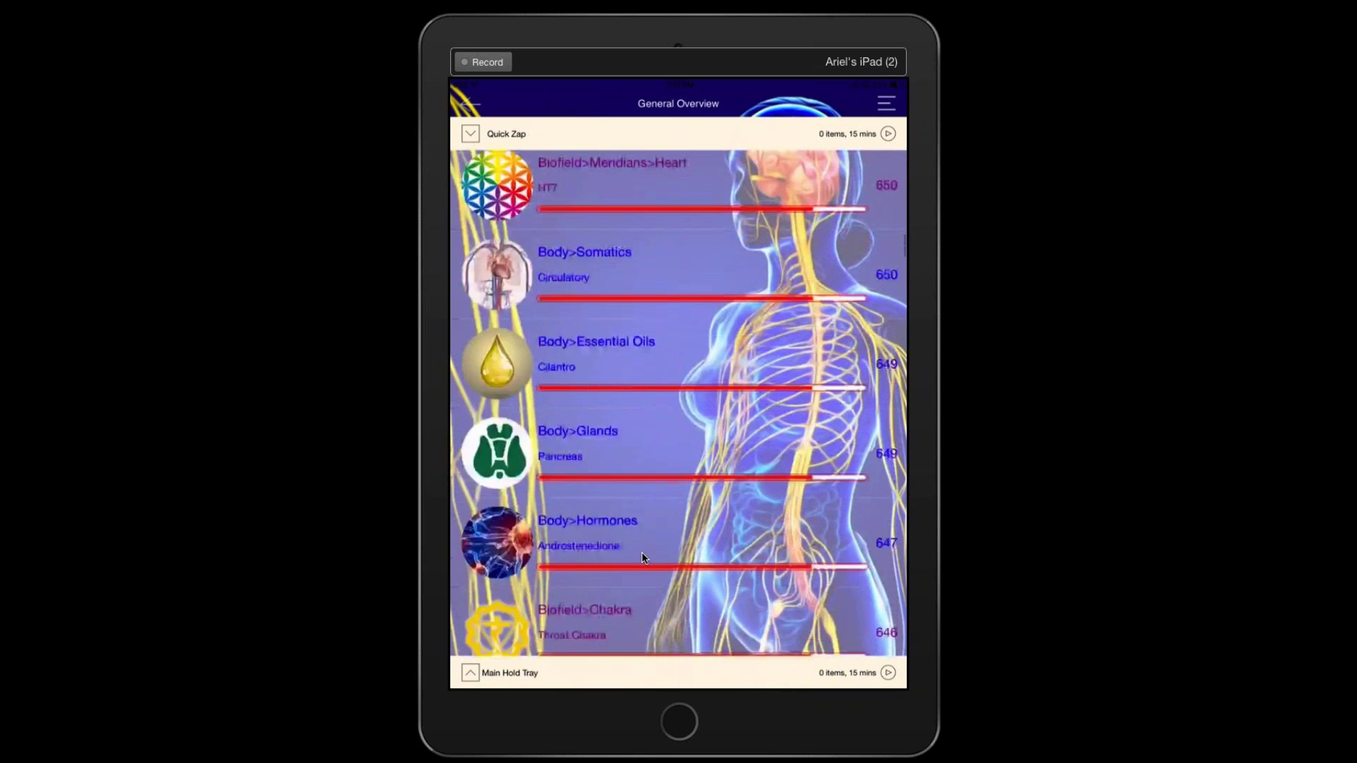
pyautogui.scroll(-20, 641, 553)
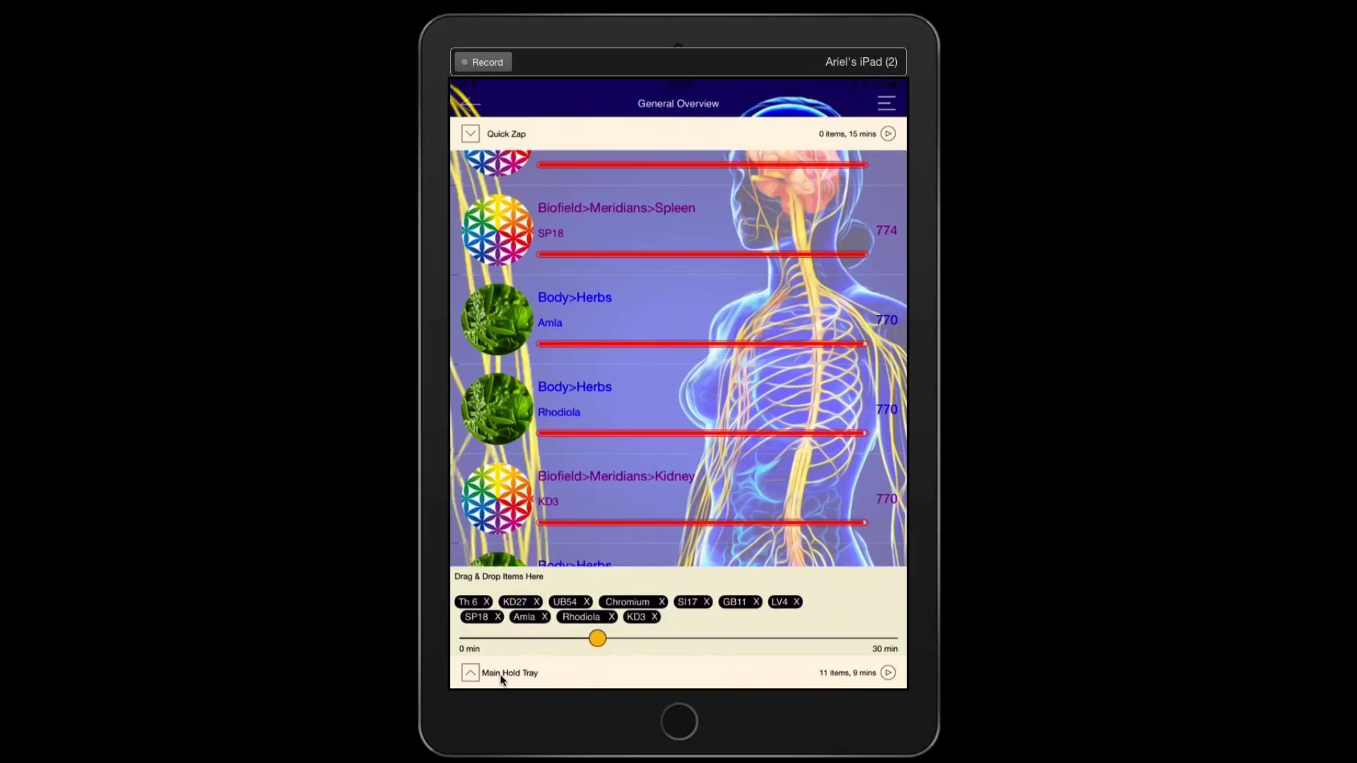
# Step: Send the 11 Main Hold Tray items, Th 6 through GB11, to Progressive Insights
pyautogui.click(885, 675)
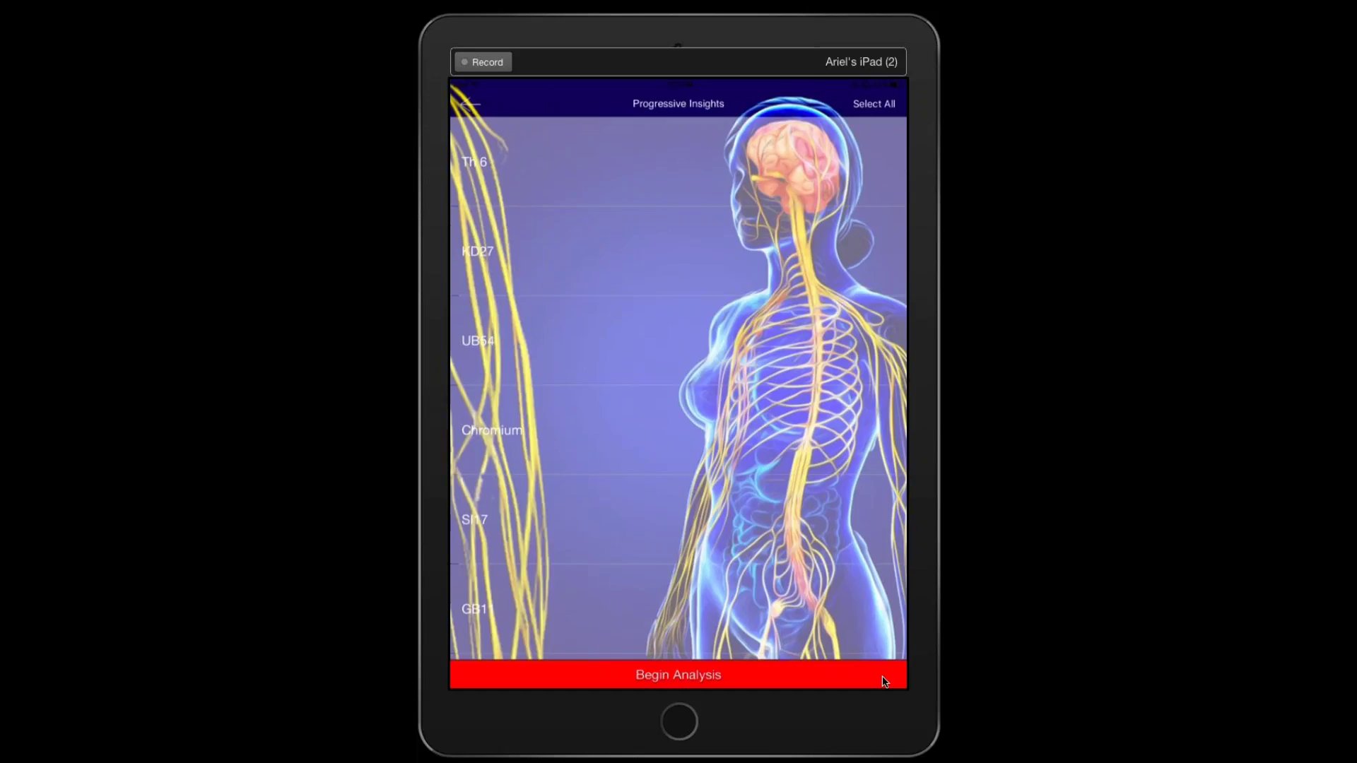
# Step: Run a new Progressive Insights analysis on the Main Hold Tray items, Th 6 through GB11
pyautogui.click(883, 680)
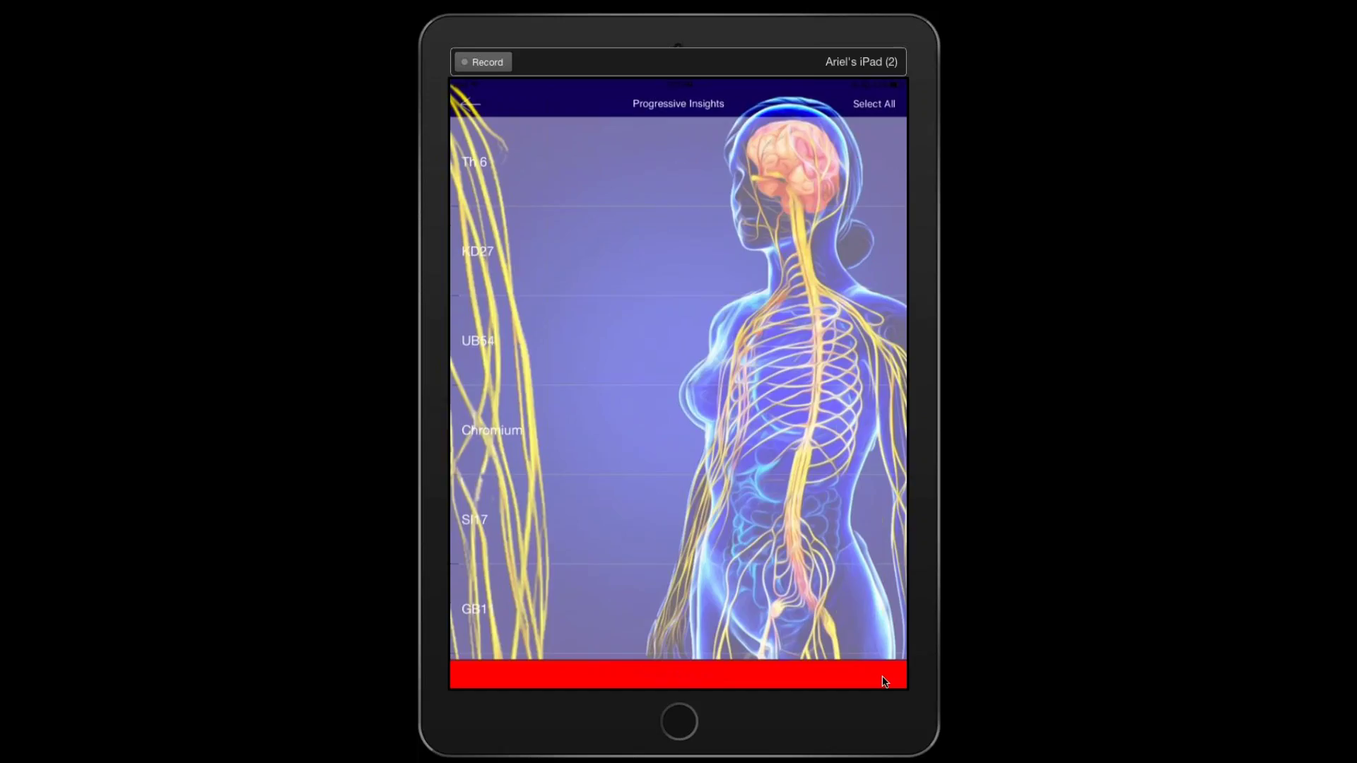